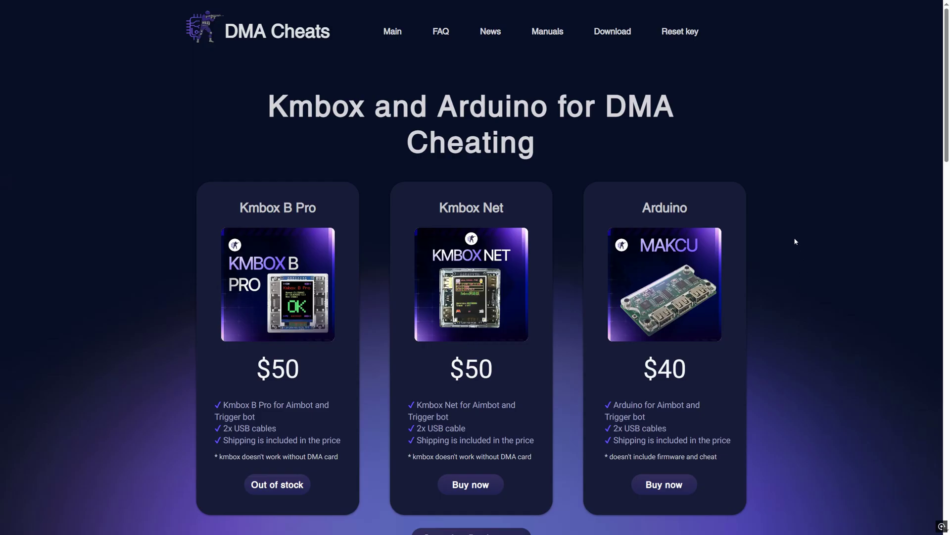
# Go to the DMA Cheats Download page from the site's top navigation bar
pyautogui.click(612, 33)
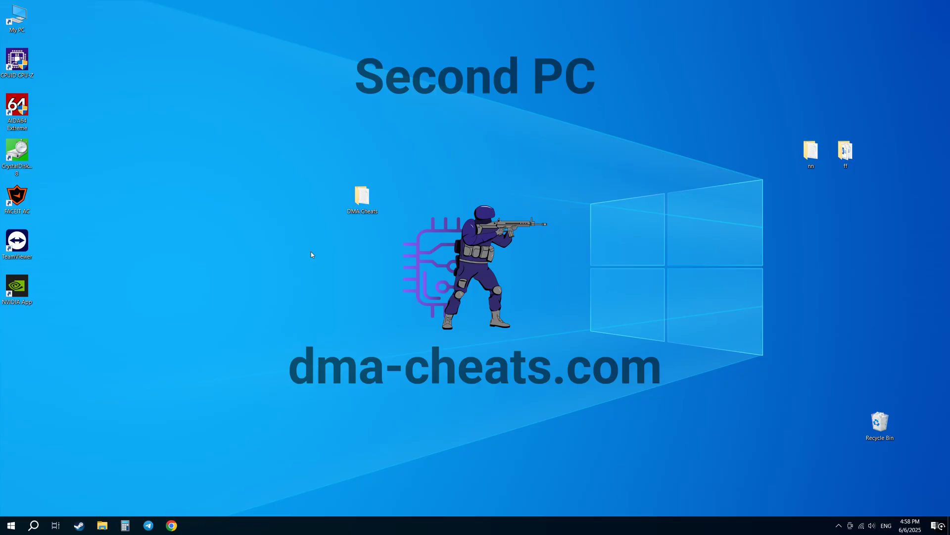
# Run MAKCU_2_6 as administrator from DMA Cheats > 7. Arduino MAKCU
pyautogui.doubleClick(363, 197)
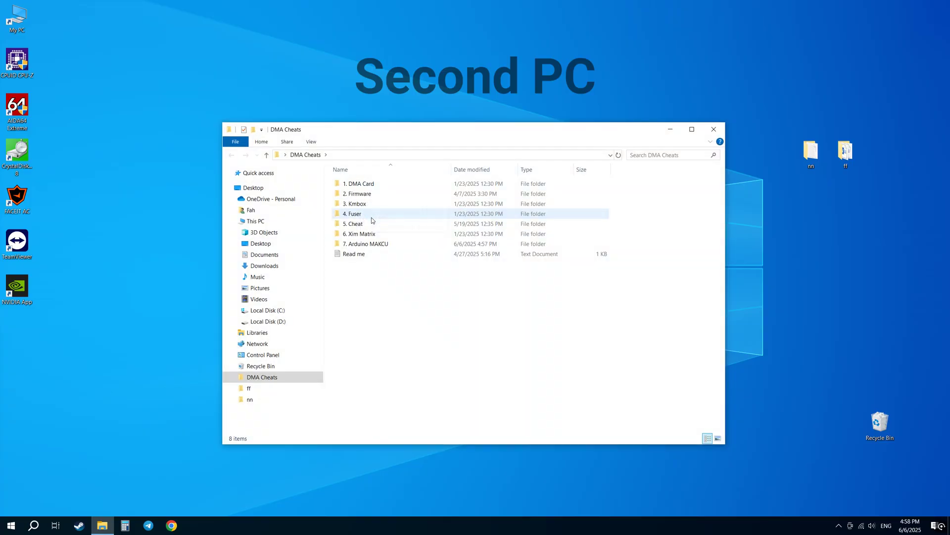
pyautogui.doubleClick(368, 244)
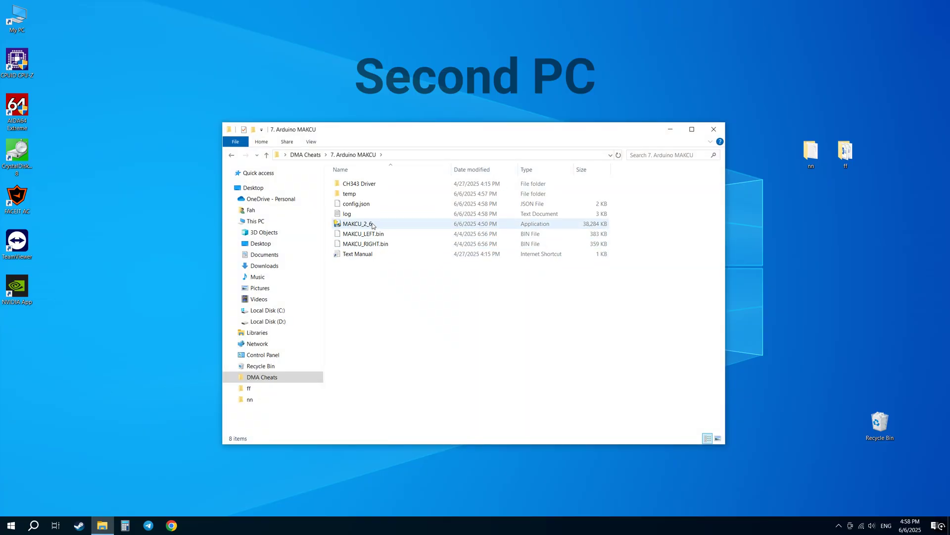
pyautogui.doubleClick(372, 225)
pyautogui.click(412, 327)
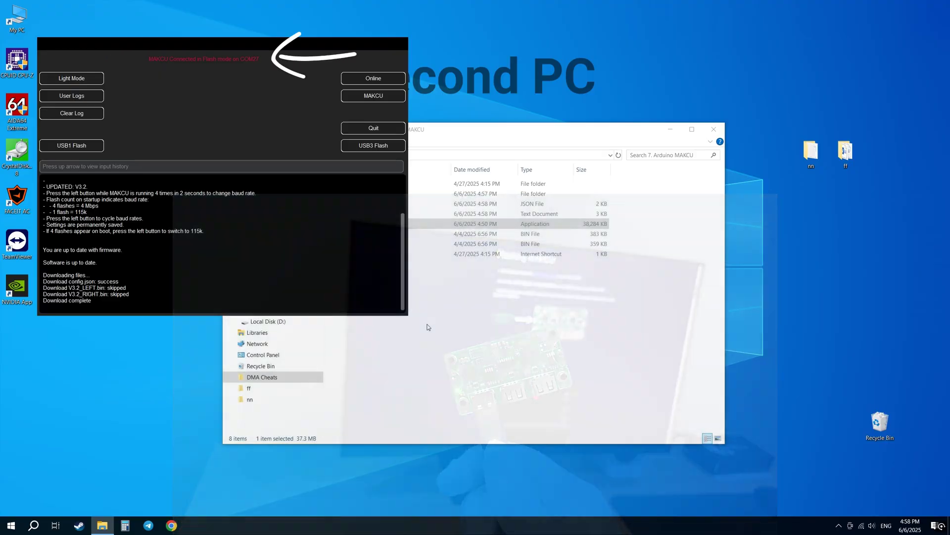
# Flash the V3.2 left firmware via USB1, then the right firmware via USB3
pyautogui.click(71, 145)
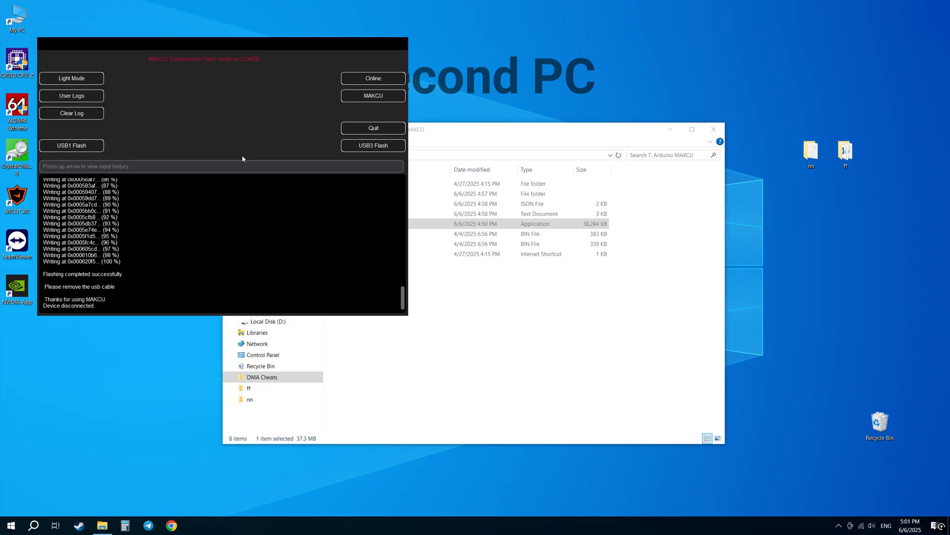
pyautogui.click(373, 145)
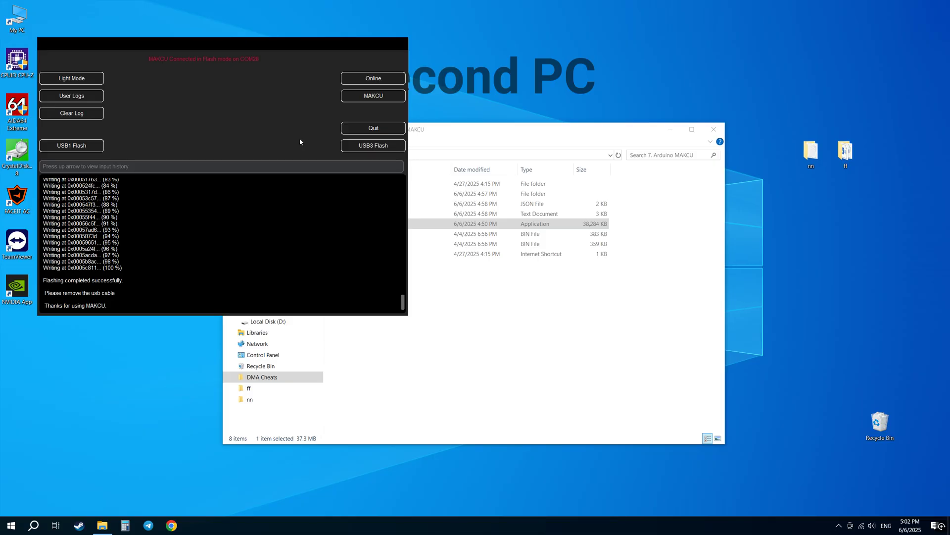
# Close MAKCU and install the CH343 driver from CH343SER in the CH343 Driver folder
pyautogui.click(373, 128)
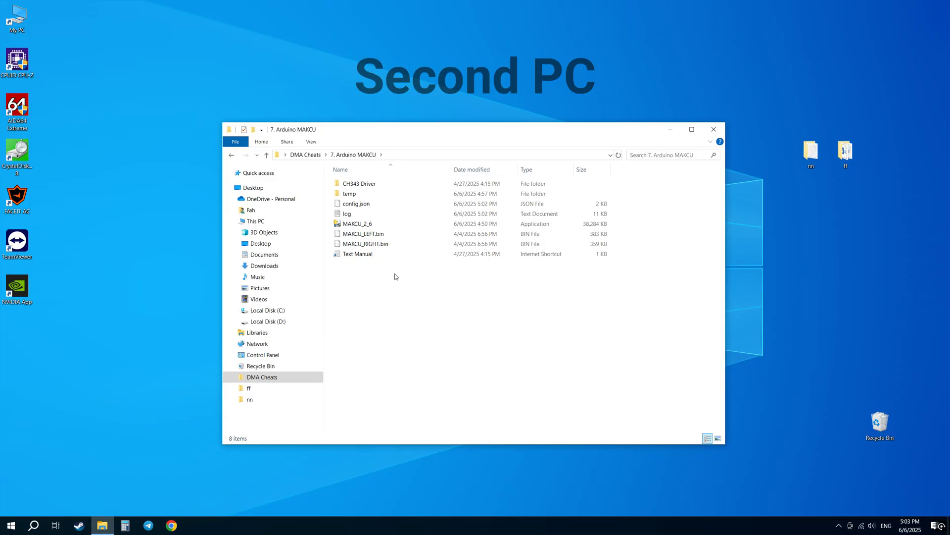
pyautogui.doubleClick(397, 183)
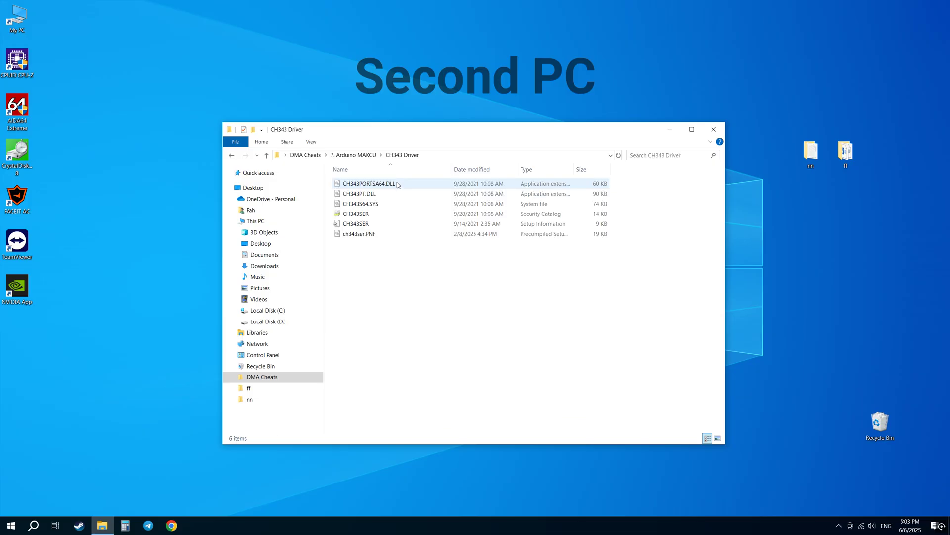
pyautogui.click(381, 224)
pyautogui.rightClick(383, 227)
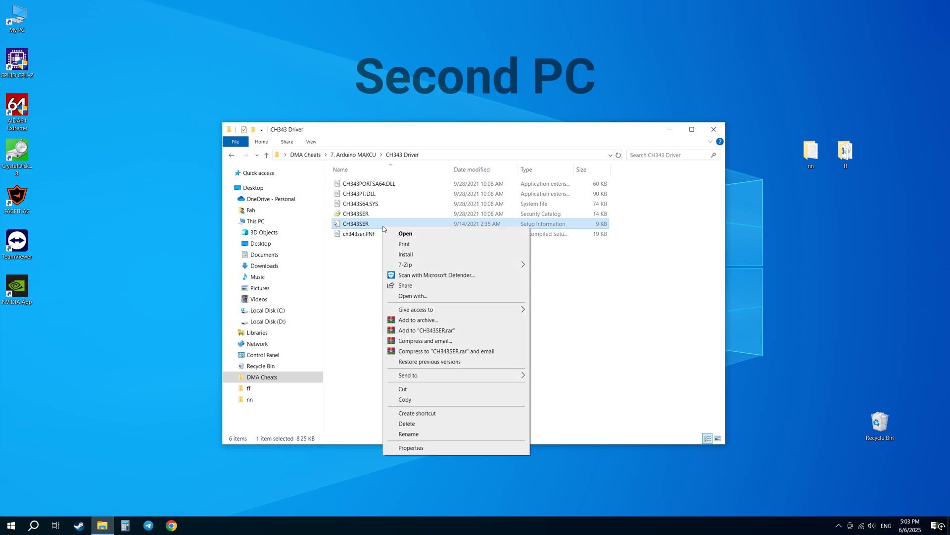
pyautogui.click(406, 255)
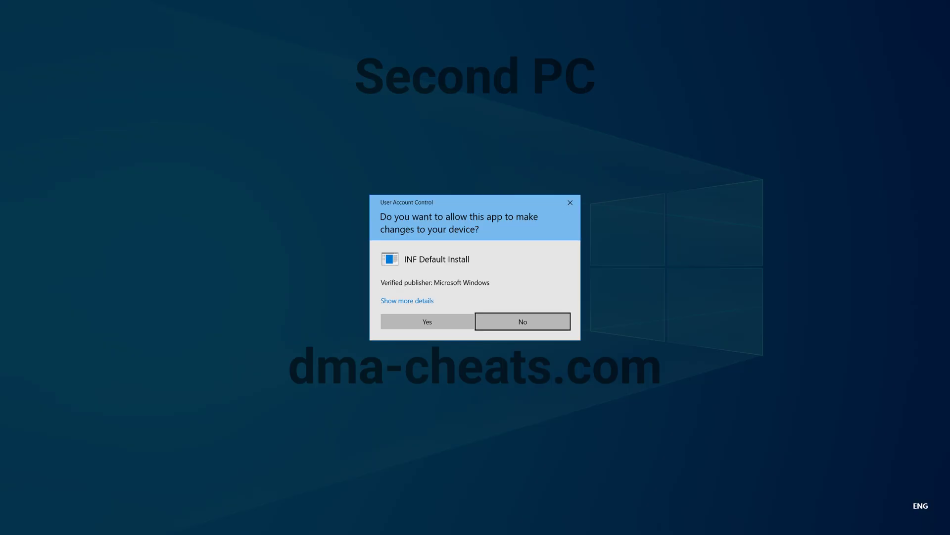
pyautogui.click(427, 322)
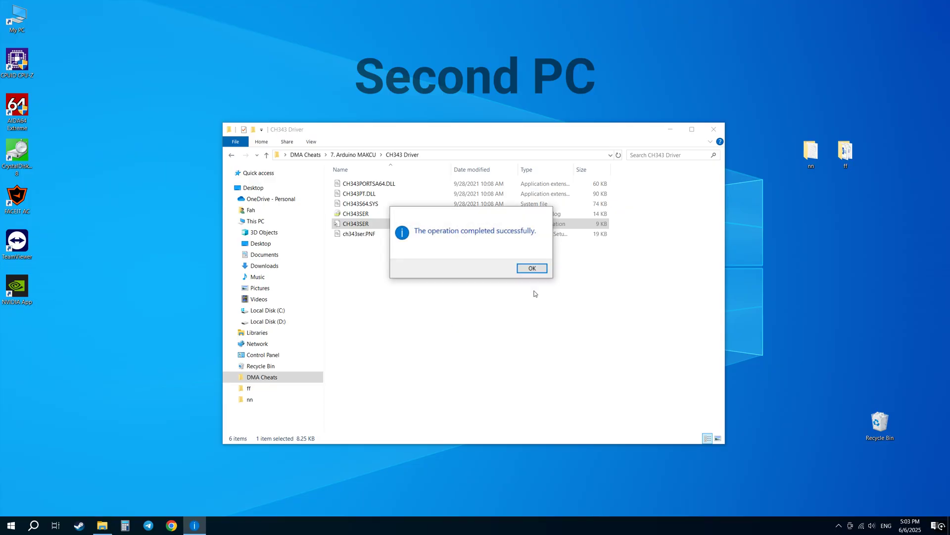
pyautogui.click(533, 268)
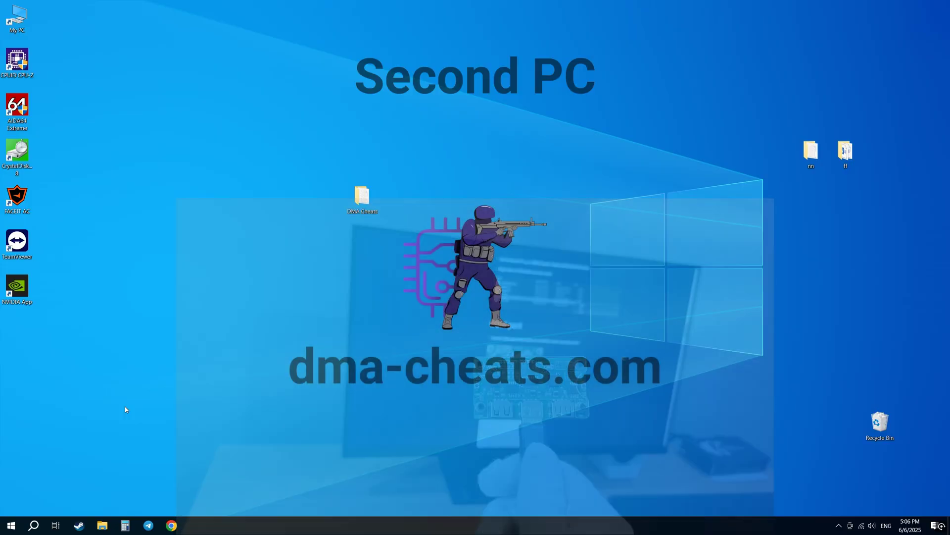
# Open Device Manager and find the CH343 serial port on COM29 under Ports
pyautogui.press('super')
pyautogui.write('dev')
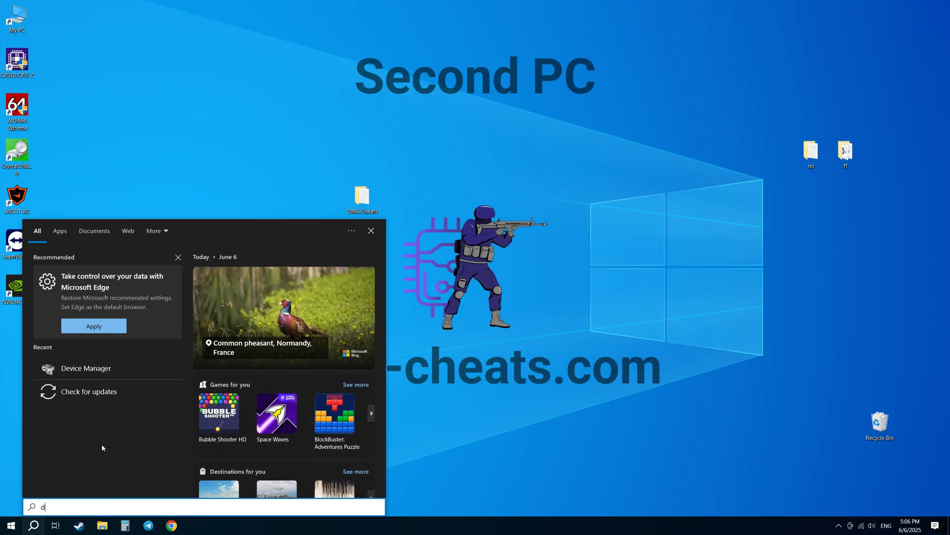
pyautogui.click(88, 270)
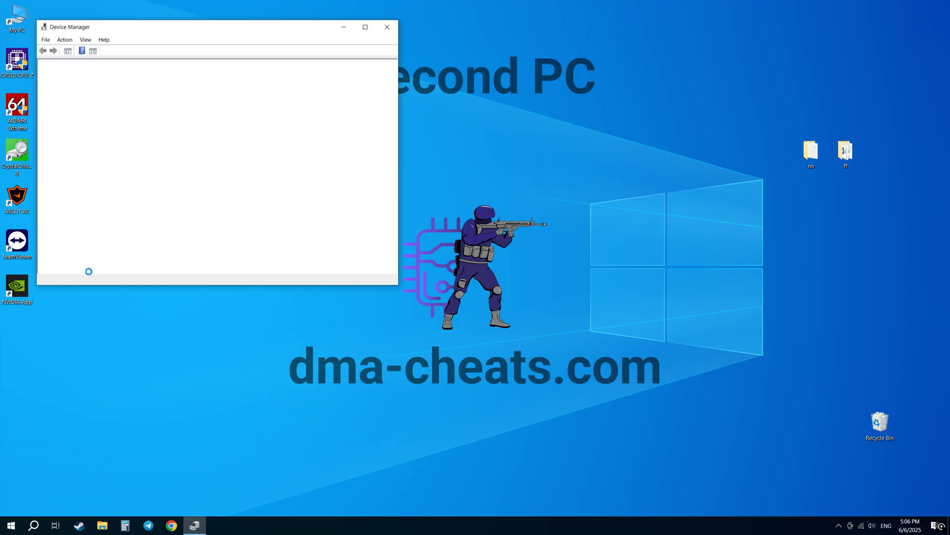
pyautogui.scroll(-3, 104, 235)
pyautogui.scroll(-3, 104, 223)
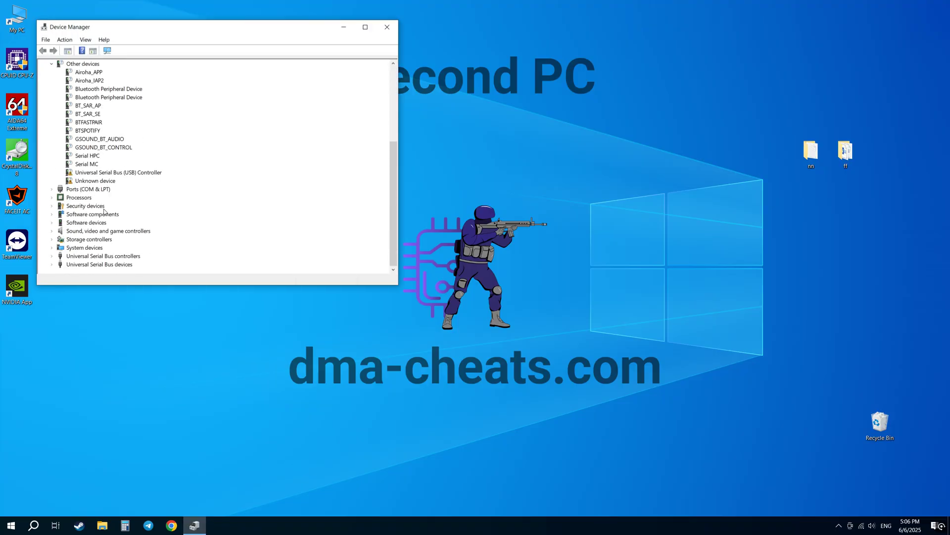
pyautogui.click(51, 190)
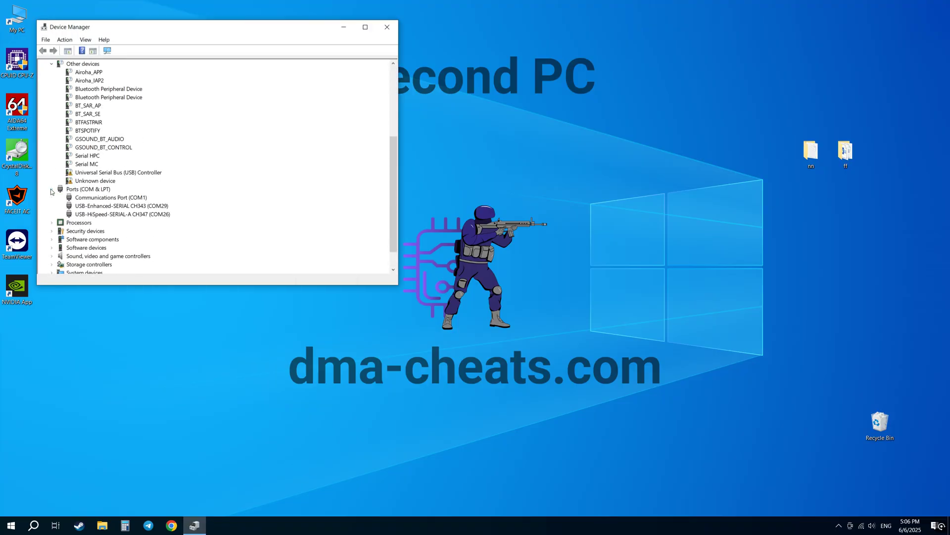
pyautogui.click(98, 208)
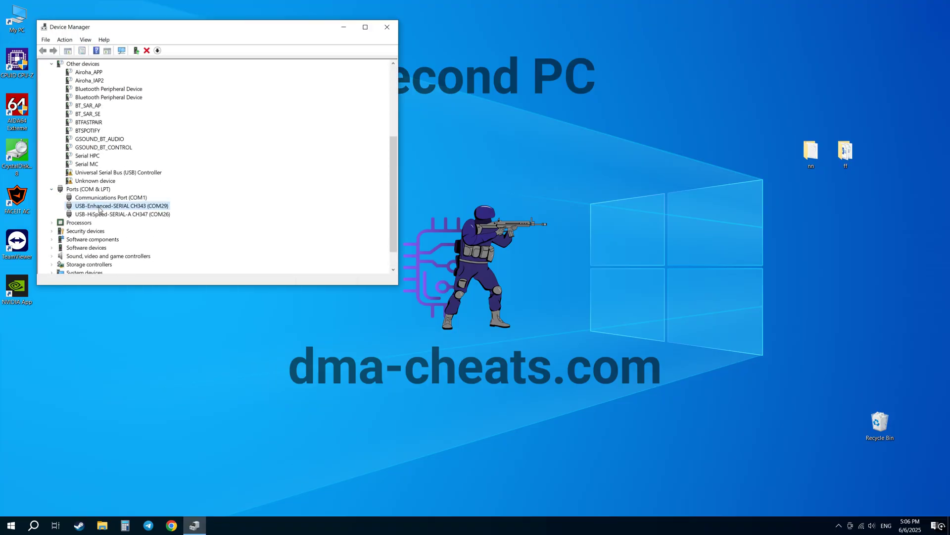
# Set the CH343 port's COM Port Number to COM2 in its advanced port settings
pyautogui.rightClick(166, 209)
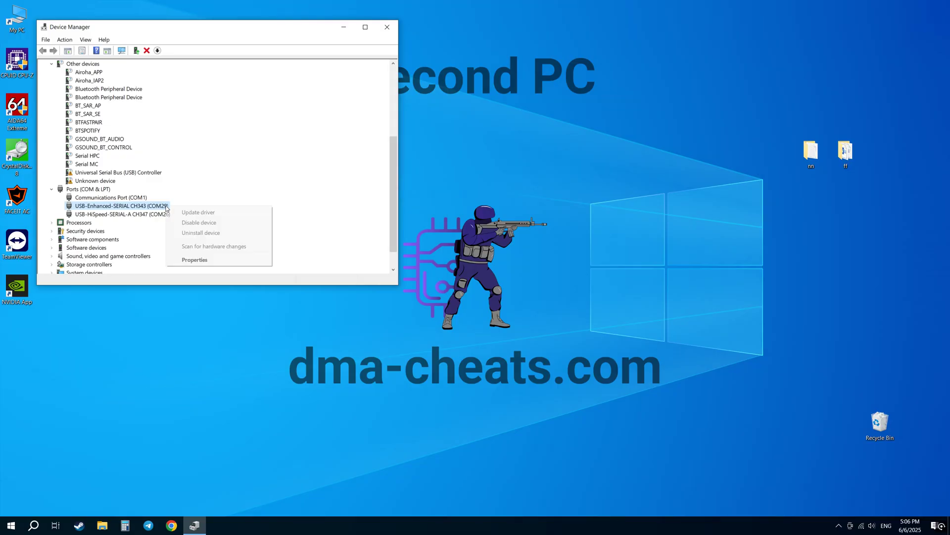
pyautogui.click(198, 260)
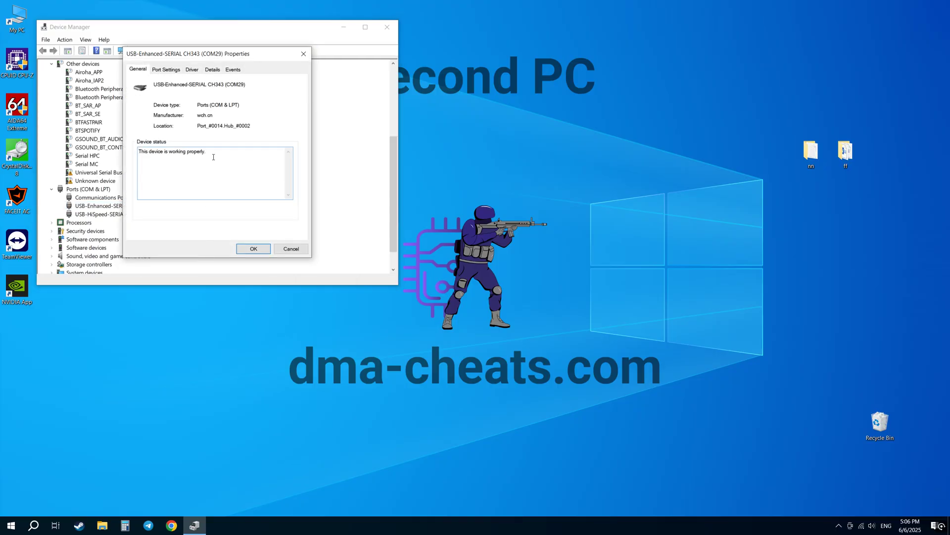
pyautogui.click(174, 70)
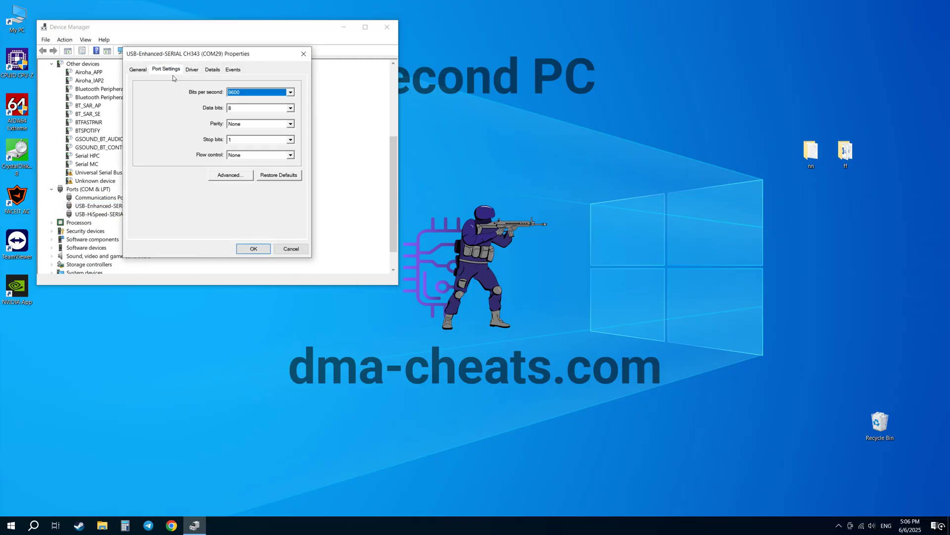
pyautogui.click(232, 177)
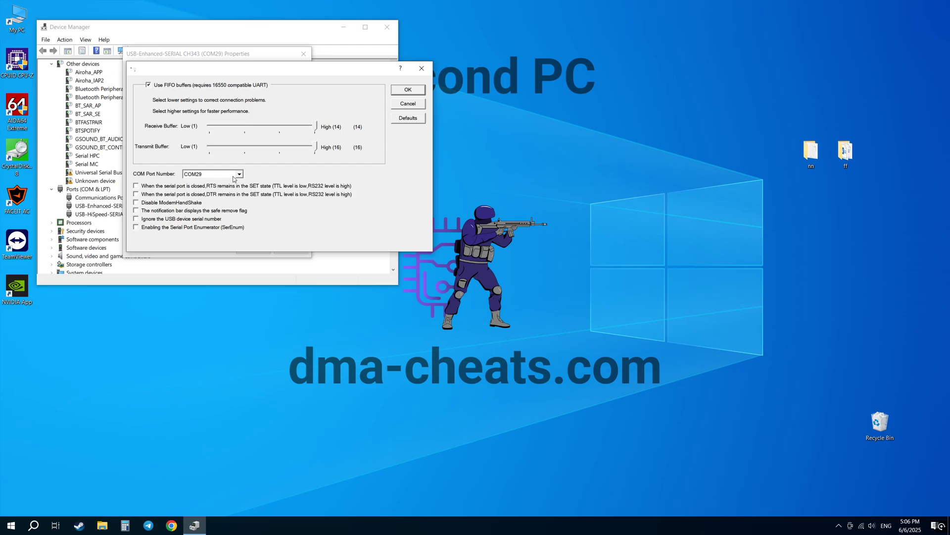
pyautogui.click(239, 174)
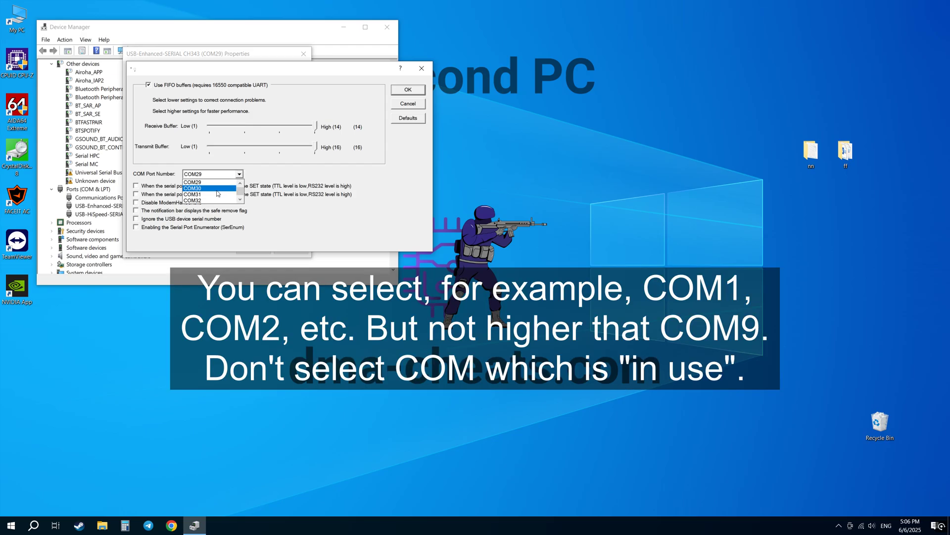
pyautogui.scroll(-3, 212, 191)
pyautogui.scroll(3, 214, 194)
pyautogui.scroll(3, 214, 195)
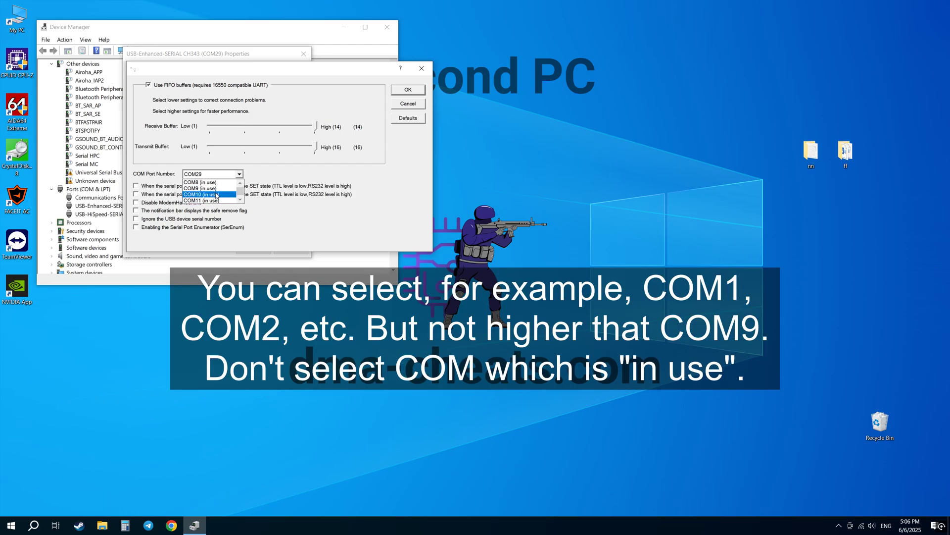
pyautogui.scroll(3, 214, 195)
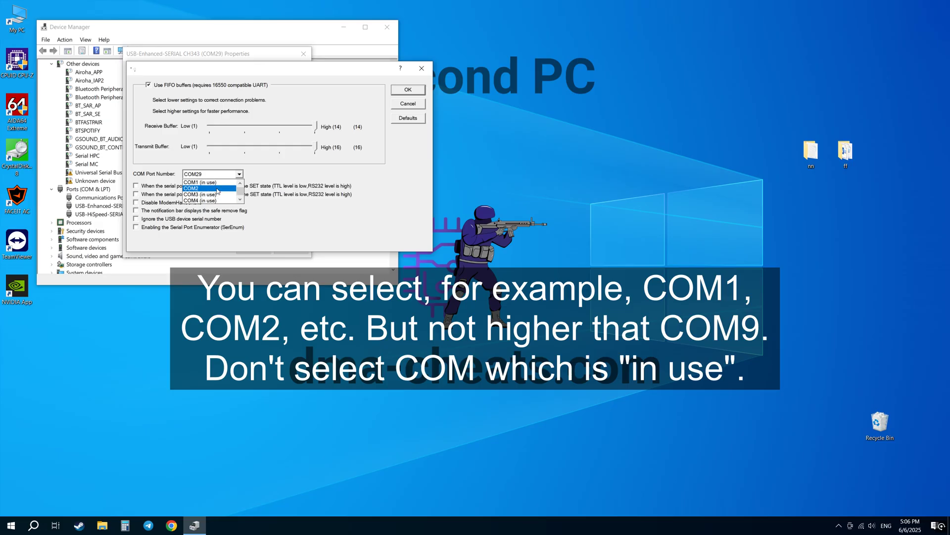
pyautogui.click(218, 183)
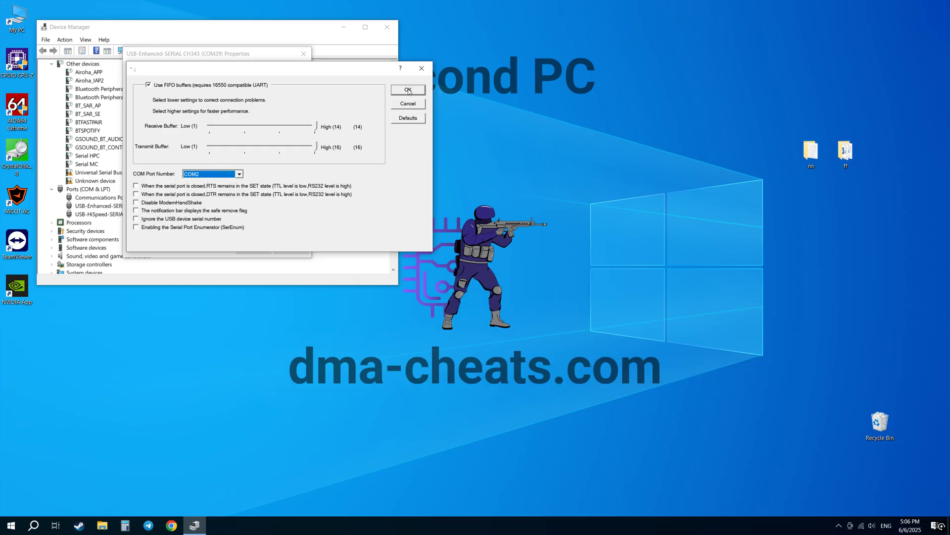
pyautogui.click(408, 90)
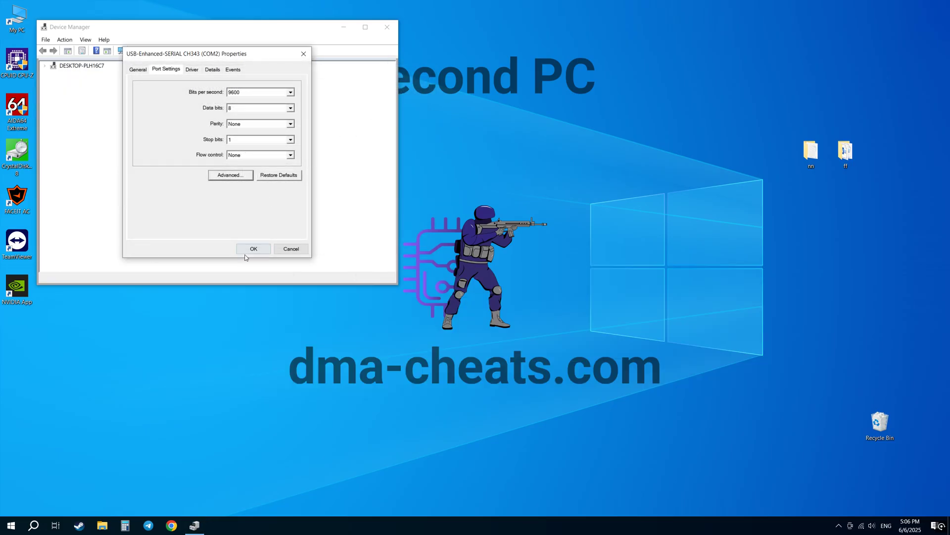
pyautogui.click(253, 249)
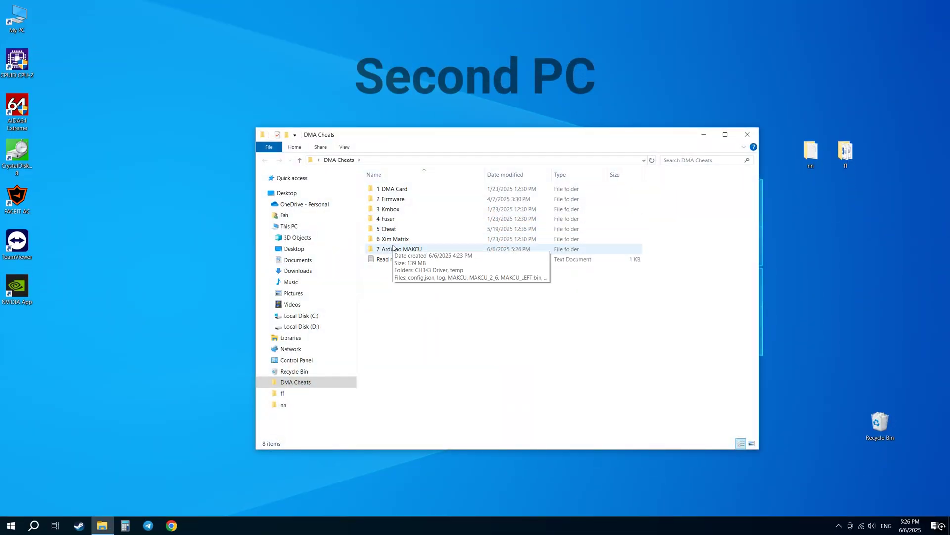
# Run MAKCU from 7. Arduino MAKCU, send three test mouse moves, then quit it
pyautogui.doubleClick(394, 250)
pyautogui.doubleClick(386, 229)
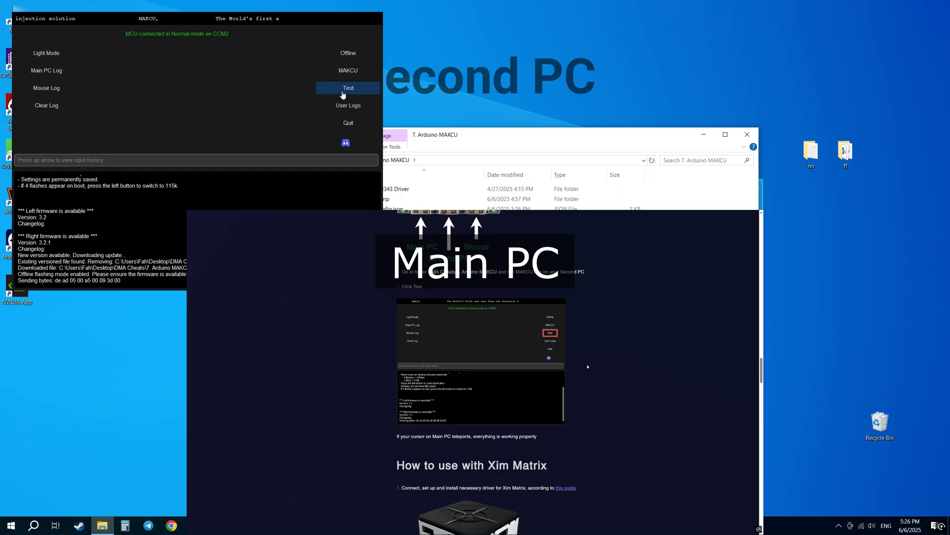
pyautogui.click(346, 89)
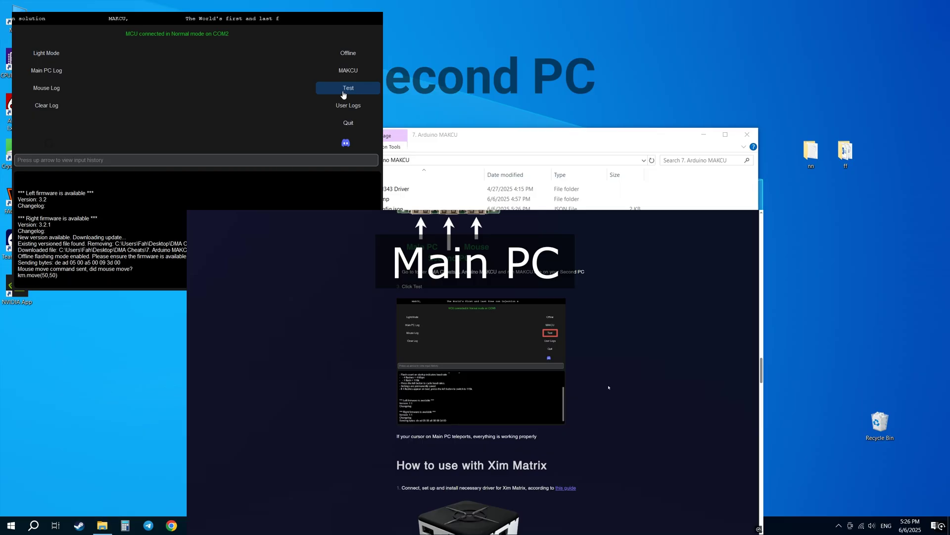
pyautogui.click(343, 94)
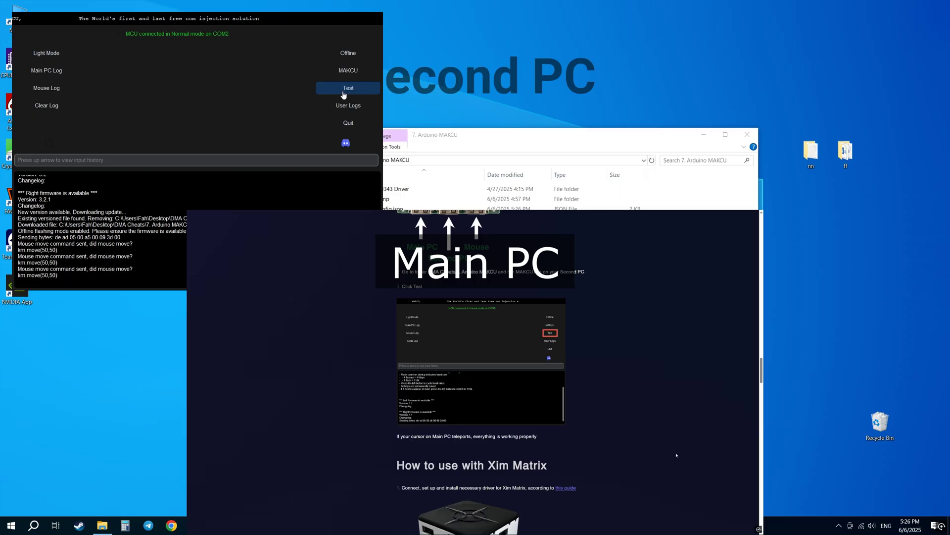
pyautogui.click(344, 94)
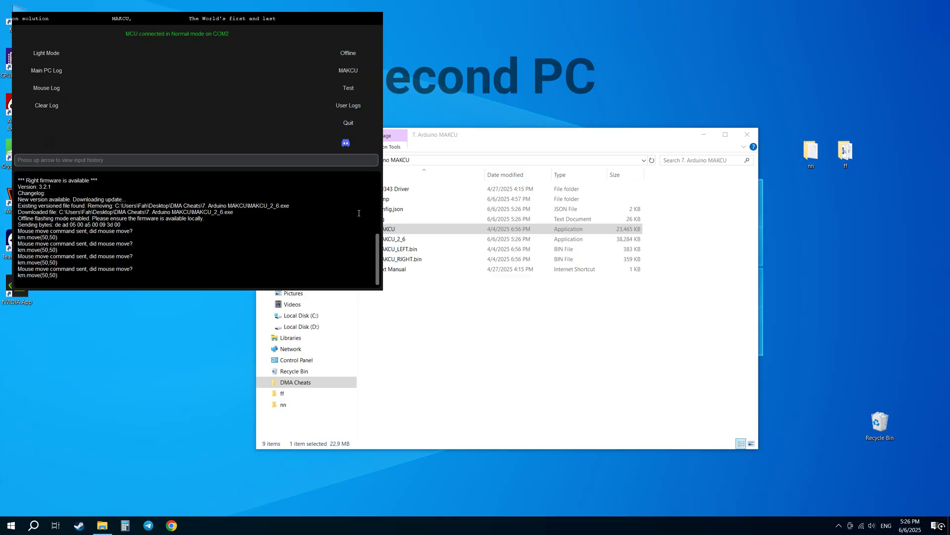
pyautogui.click(351, 124)
pyautogui.click(510, 310)
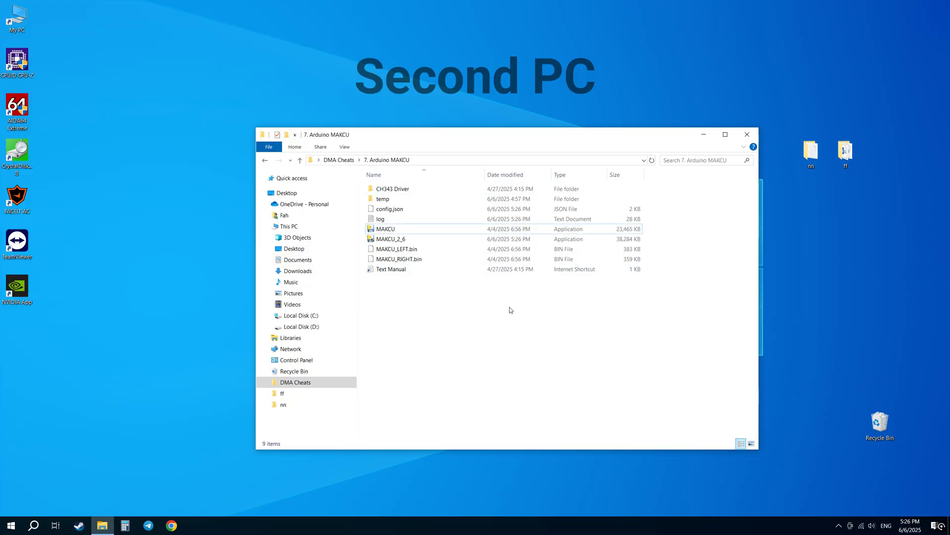
# Close the File Explorer window
pyautogui.click(747, 135)
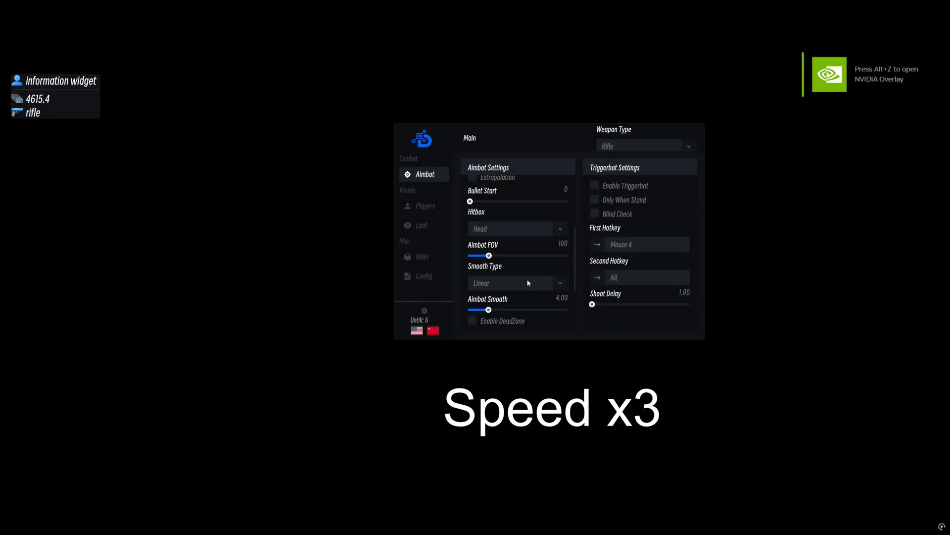
pyautogui.scroll(-2, 523, 258)
# Set the Aimbot Smooth slider to 3.92
pyautogui.click(488, 249)
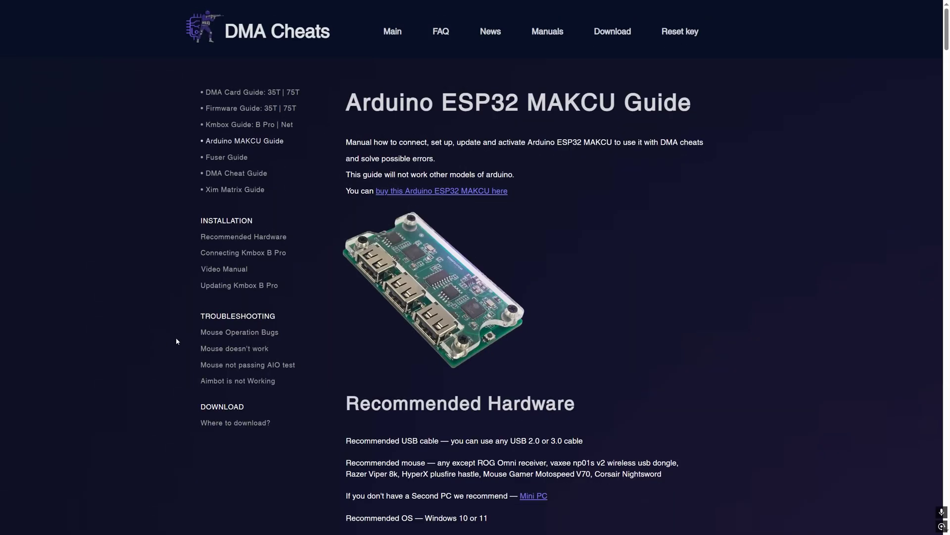
pyautogui.scroll(-2, 224, 335)
pyautogui.scroll(-10, 223, 334)
pyautogui.scroll(-10, 223, 335)
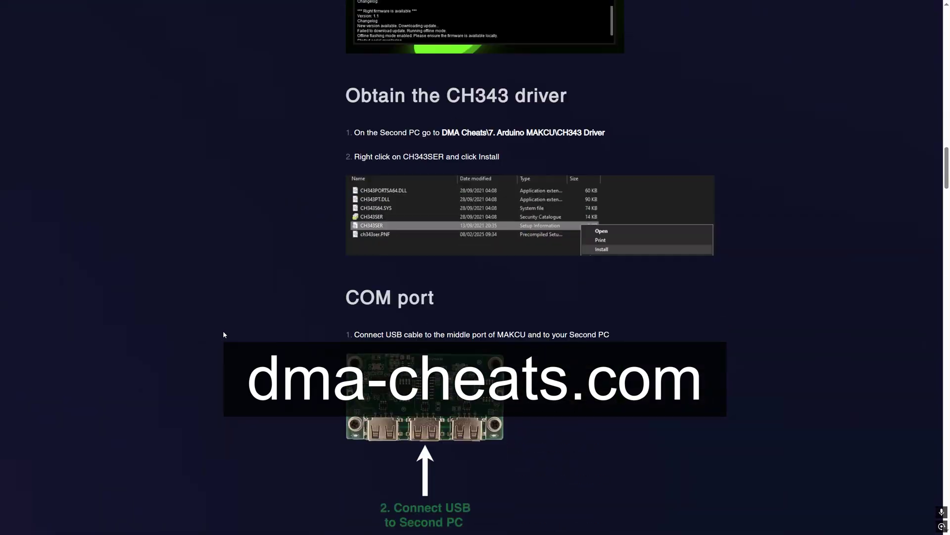
pyautogui.scroll(-10, 223, 334)
pyautogui.scroll(-10, 223, 335)
pyautogui.scroll(-10, 223, 330)
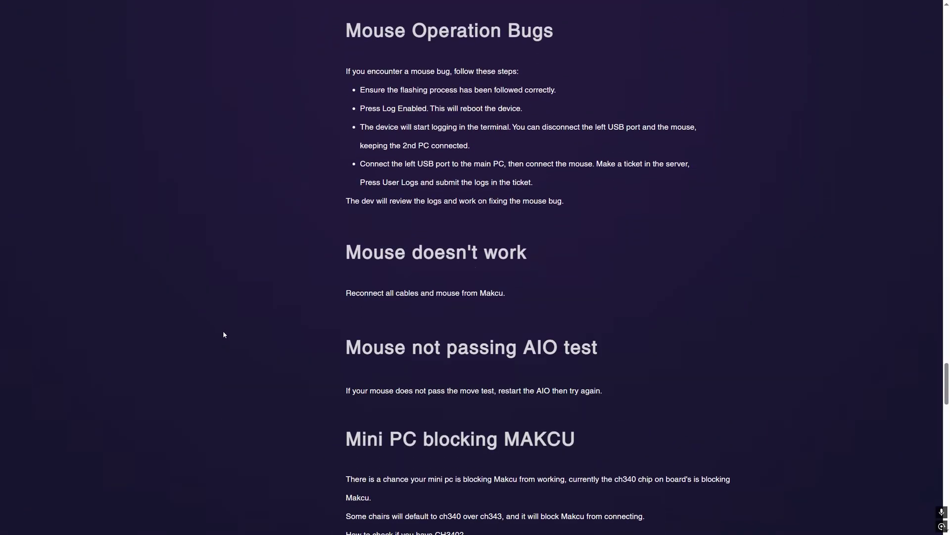